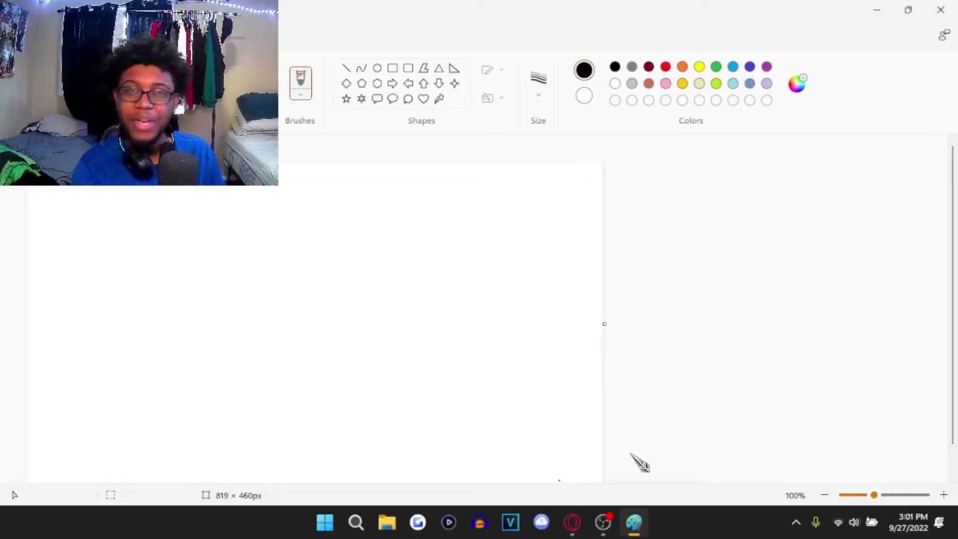
# Step: Scribble a test stroke in Paint and generate Fennekin as the Pokémon to draw
pyautogui.moveTo(82, 246); pyautogui.dragTo(531, 368)
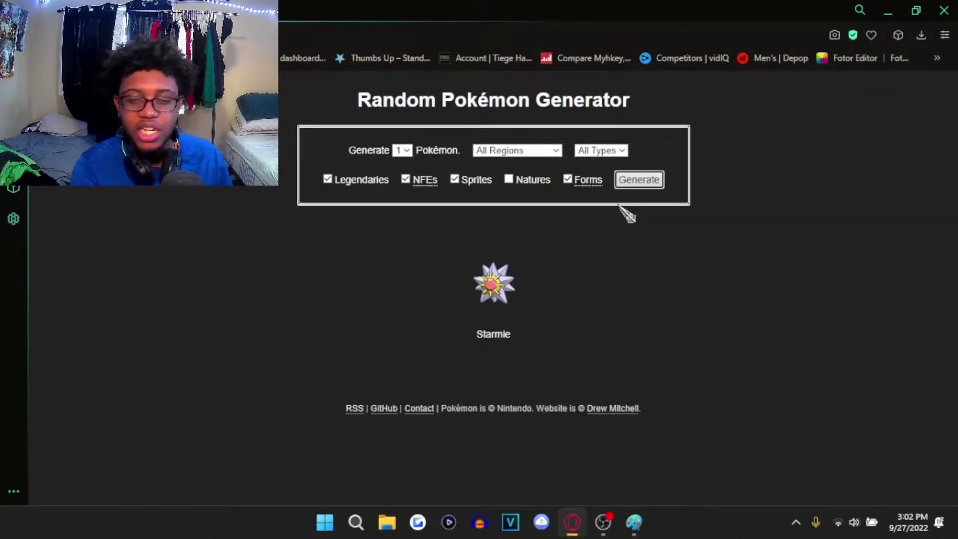
pyautogui.click(641, 182)
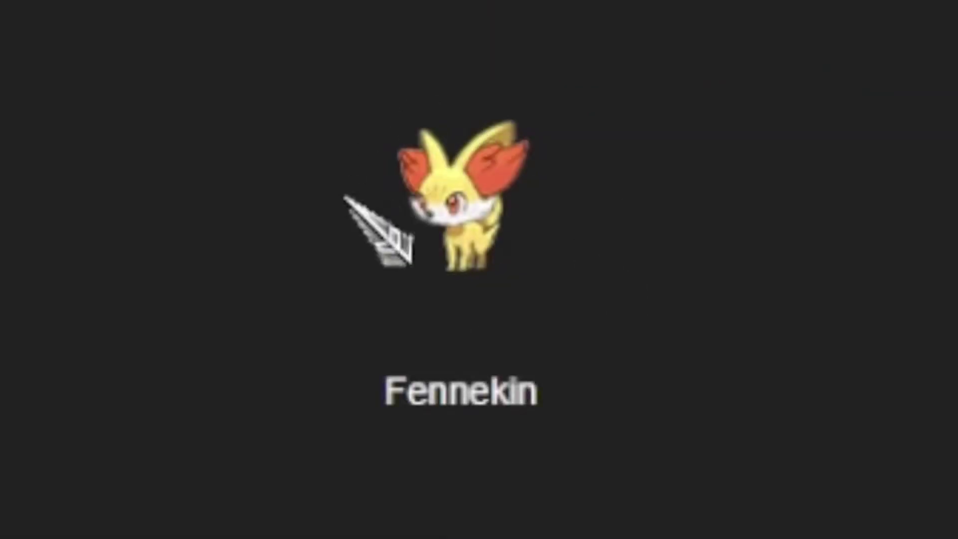
# Step: Pencil Fennekin's orange rounded-triangle head, an ear outline and black whiskers
pyautogui.click(634, 522)
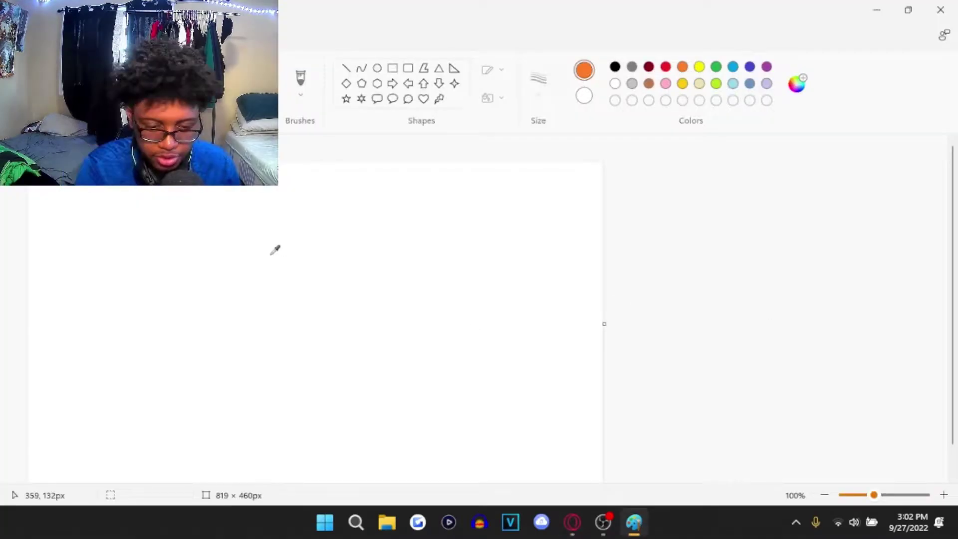
pyautogui.click(289, 279)
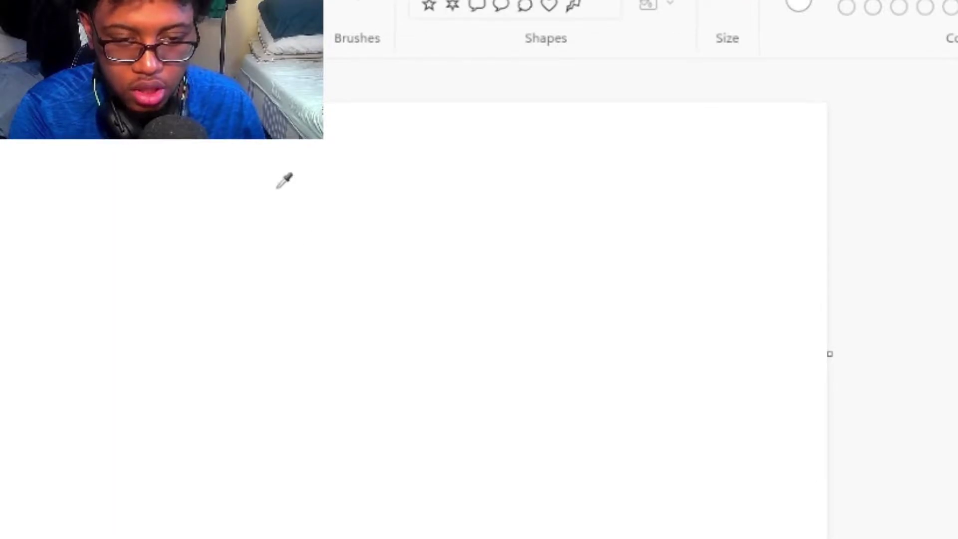
pyautogui.moveTo(282, 232); pyautogui.dragTo(233, 282)
pyautogui.moveTo(309, 285); pyautogui.dragTo(286, 222)
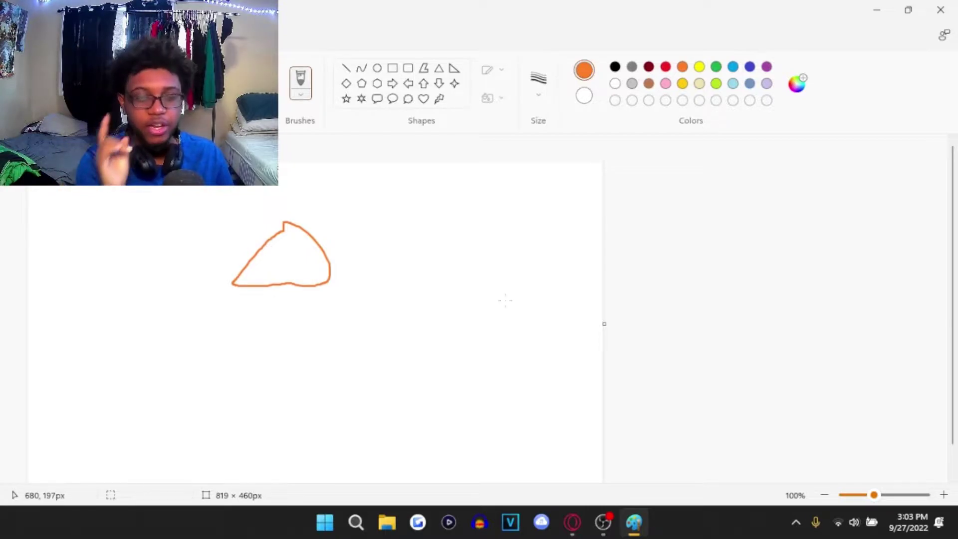
pyautogui.moveTo(253, 256); pyautogui.dragTo(189, 176)
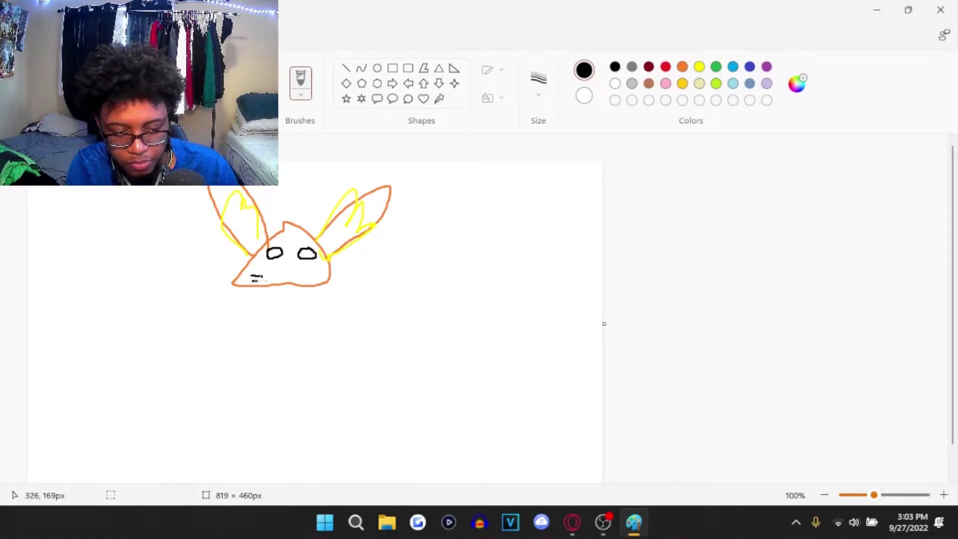
pyautogui.moveTo(316, 262); pyautogui.dragTo(328, 265)
pyautogui.moveTo(307, 276); pyautogui.dragTo(327, 281)
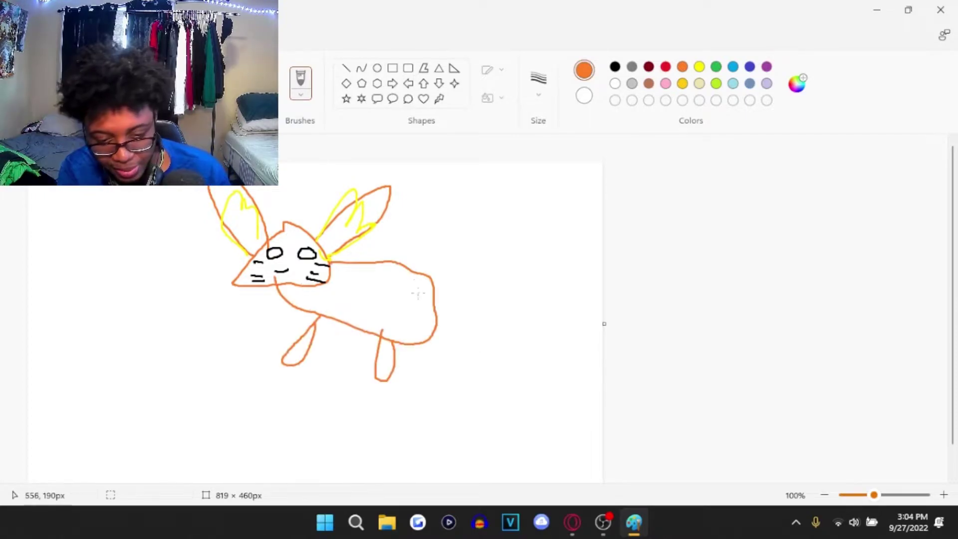
# Step: Draw Fennekin's tail, undoing the rounded version and redrawing it pointed
pyautogui.moveTo(443, 273)
pyautogui.mouseDown()
pyautogui.moveTo(512, 279)
pyautogui.moveTo(444, 305)
pyautogui.mouseUp()
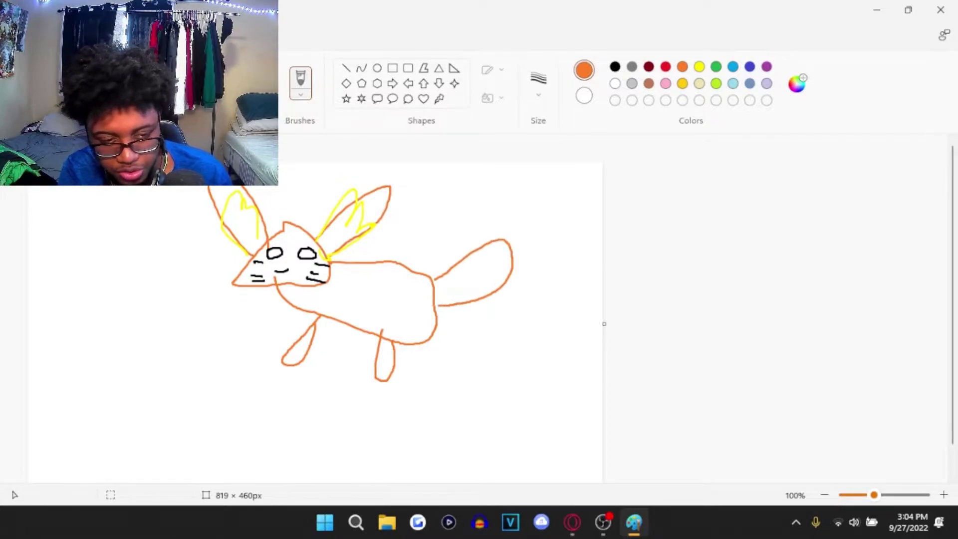
pyautogui.hotkey('ctrl', 'z')
pyautogui.moveTo(435, 274); pyautogui.dragTo(456, 290)
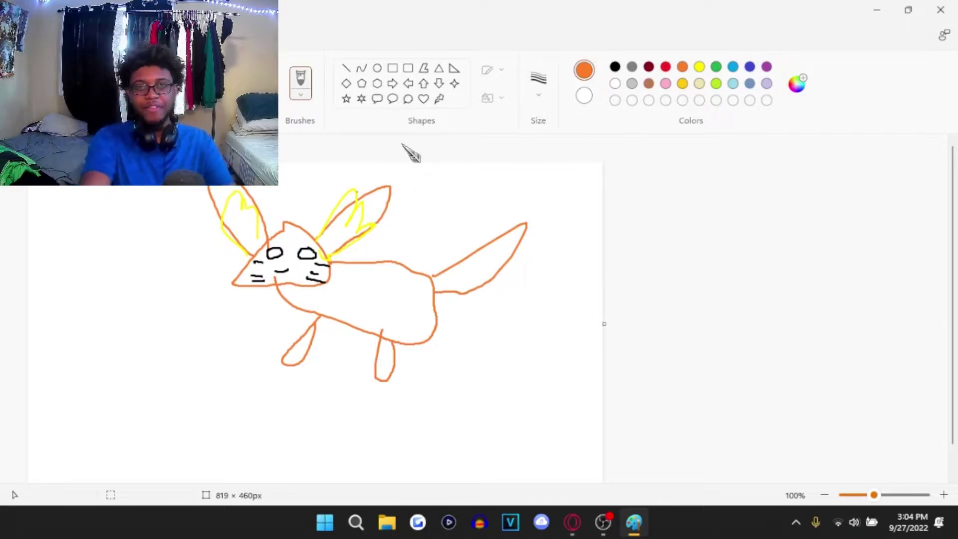
# Step: Go to the generator page and generate Celesteela as the next Pokémon
pyautogui.click(583, 526)
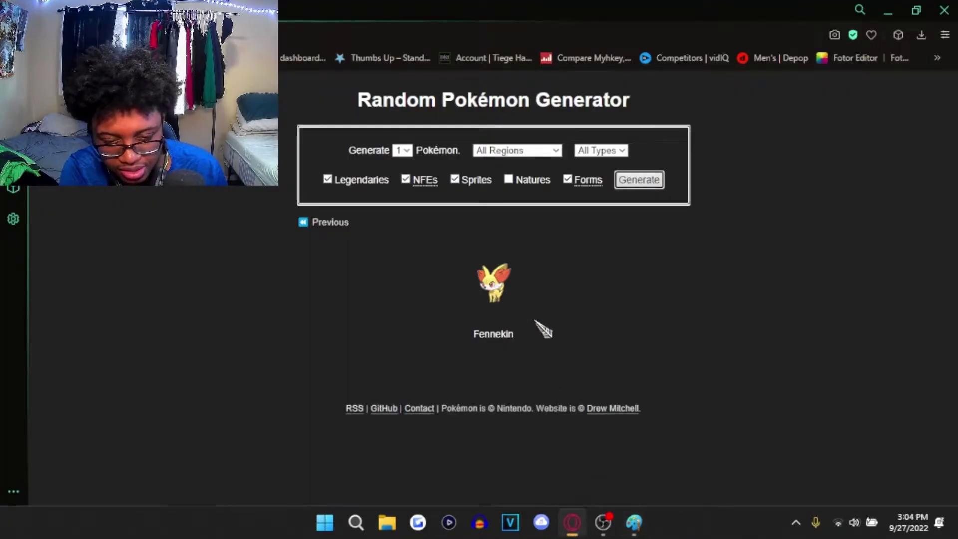
pyautogui.click(634, 523)
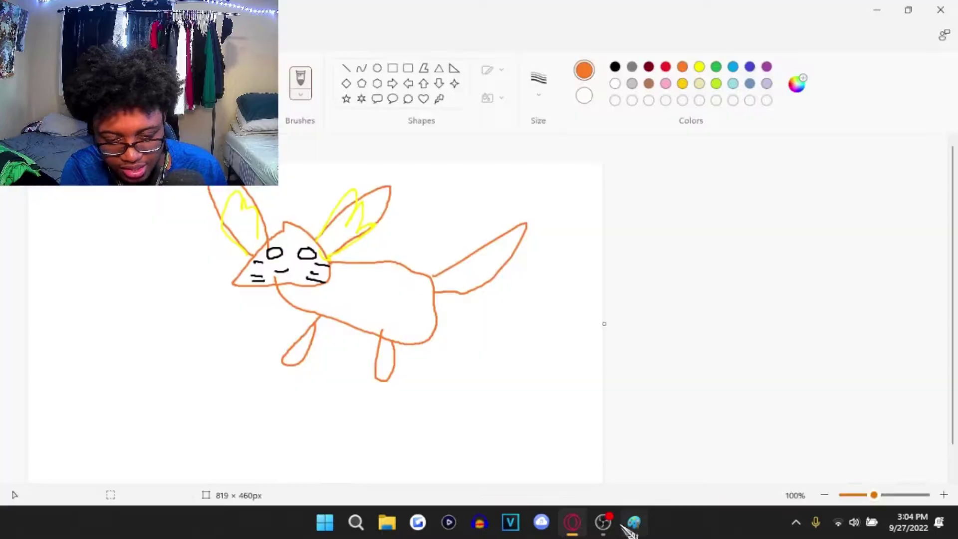
pyautogui.moveTo(572, 521)
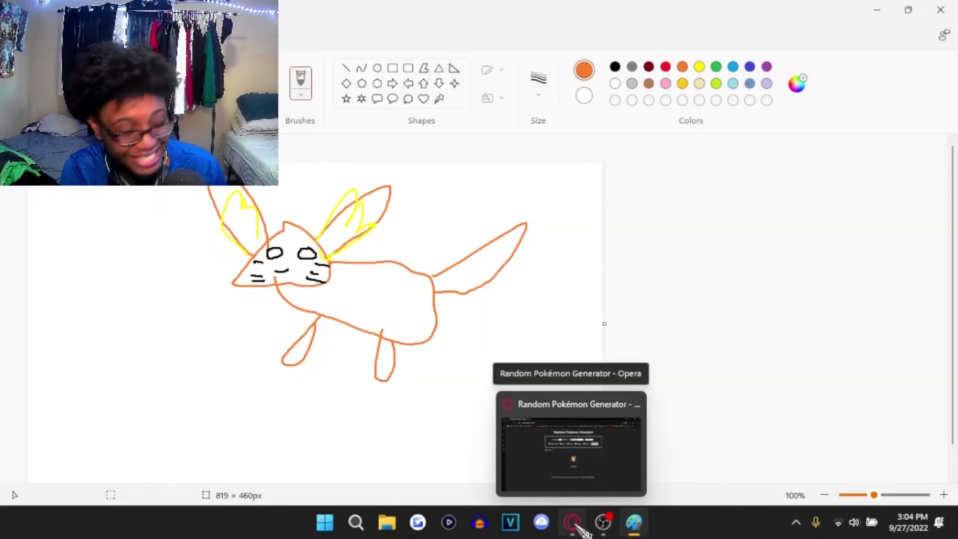
pyautogui.click(589, 527)
pyautogui.moveTo(633, 522)
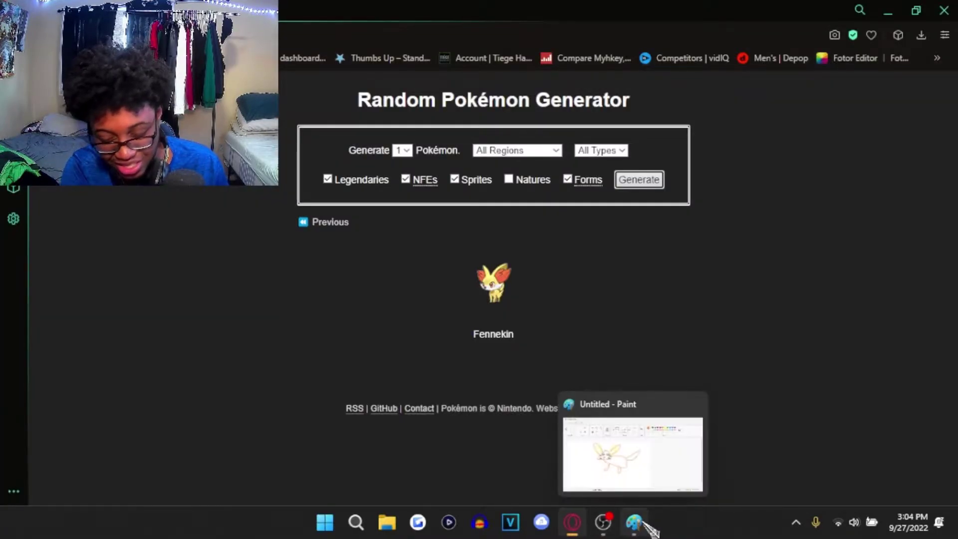
pyautogui.click(645, 184)
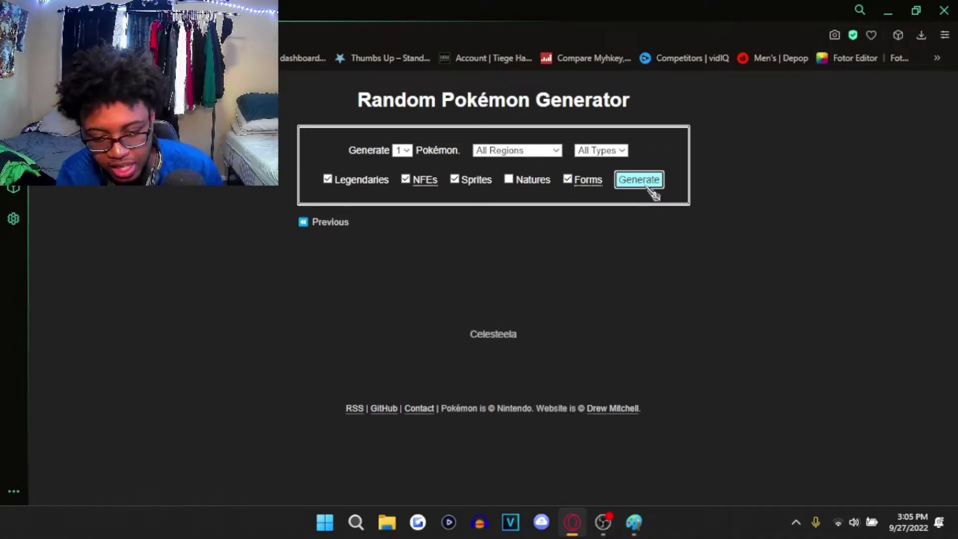
# Step: Return to Paint and clear the canvas for the Celesteela sketch
pyautogui.click(634, 523)
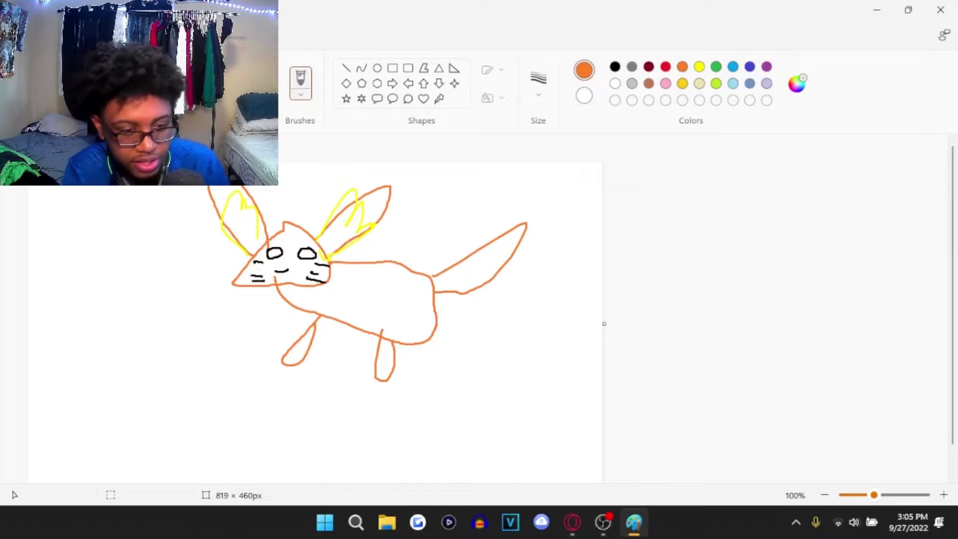
pyautogui.hotkey('alt', 'Tab')
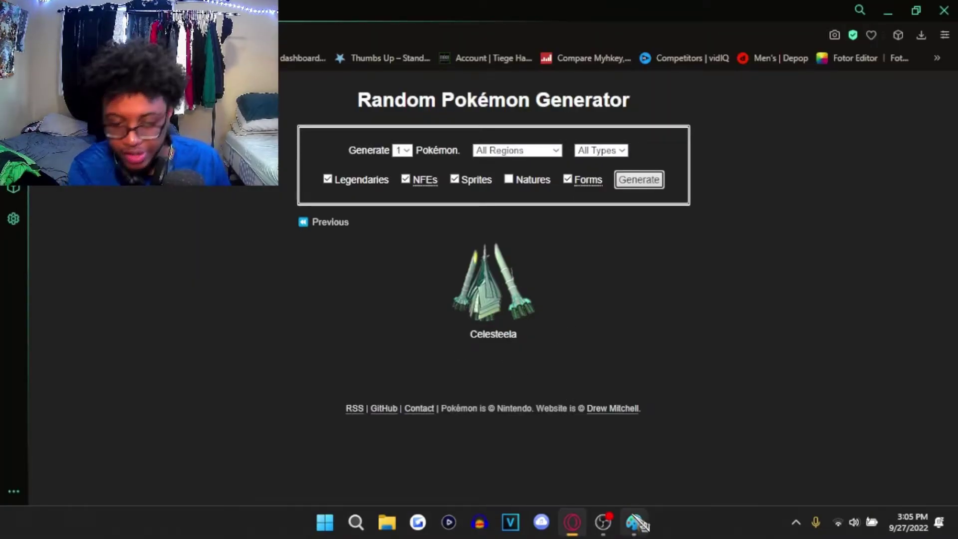
pyautogui.click(634, 522)
pyautogui.moveTo(604, 523)
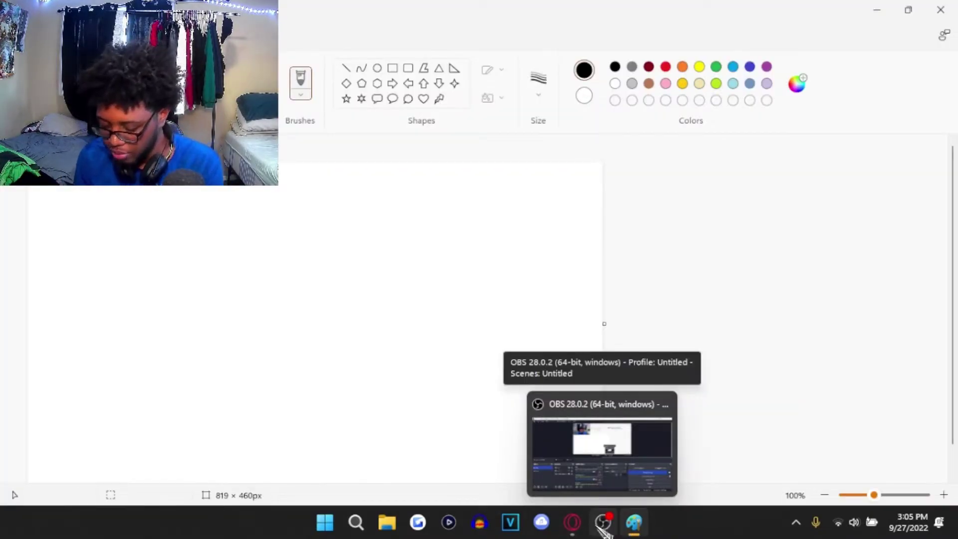
pyautogui.click(634, 523)
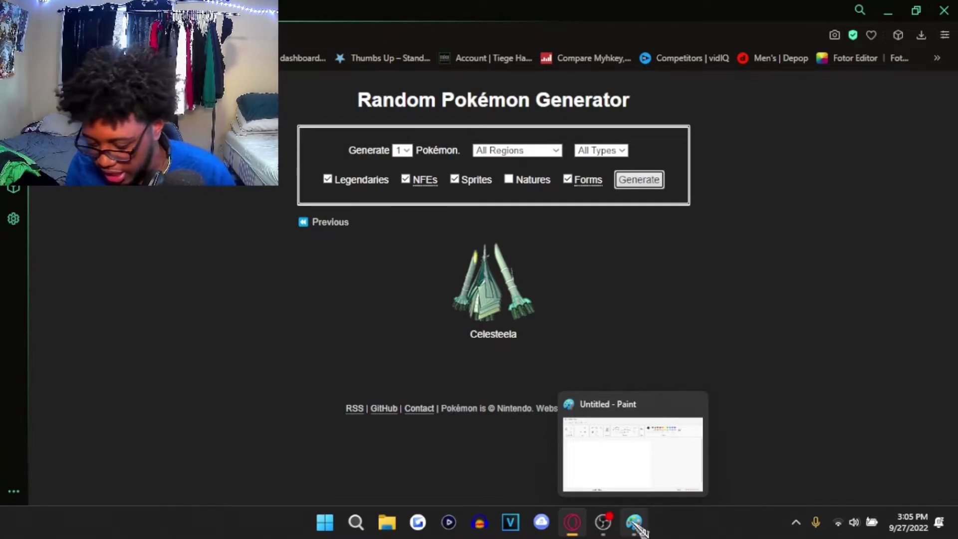
# Step: Draw Celesteela's large turquoise triangle body with two grey arms
pyautogui.click(636, 525)
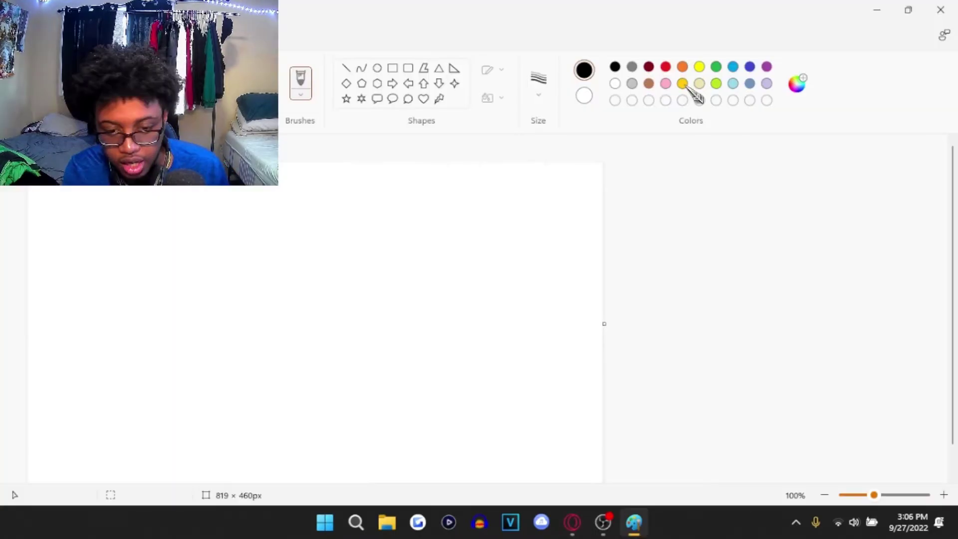
pyautogui.click(716, 67)
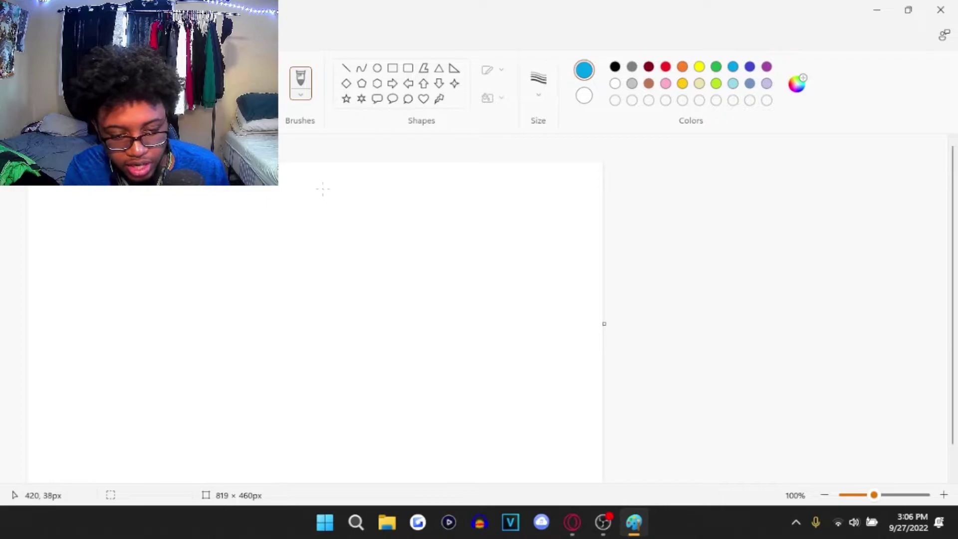
pyautogui.moveTo(322, 189)
pyautogui.mouseDown()
pyautogui.moveTo(230, 335)
pyautogui.moveTo(433, 344)
pyautogui.moveTo(322, 187)
pyautogui.mouseUp()
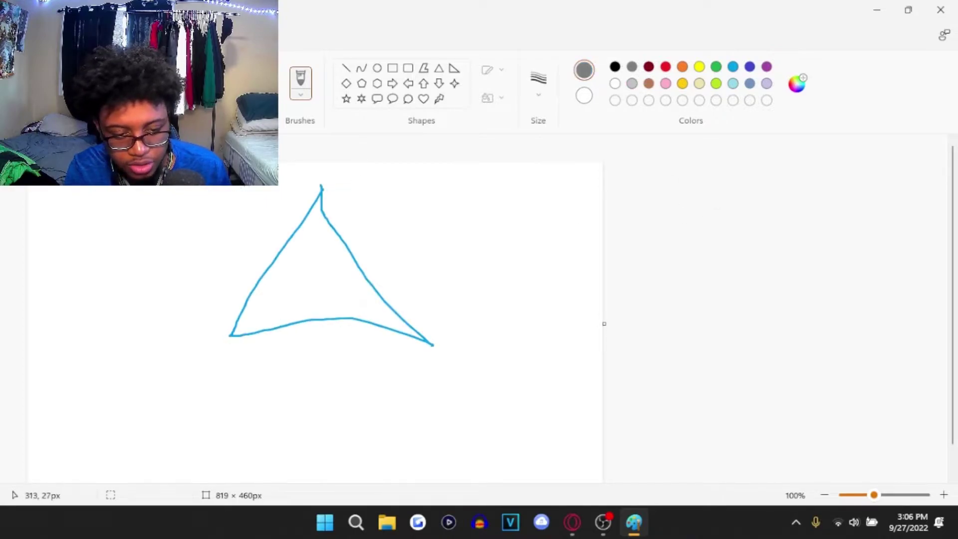
pyautogui.moveTo(226, 259); pyautogui.dragTo(218, 189)
pyautogui.moveTo(433, 191); pyautogui.dragTo(402, 310)
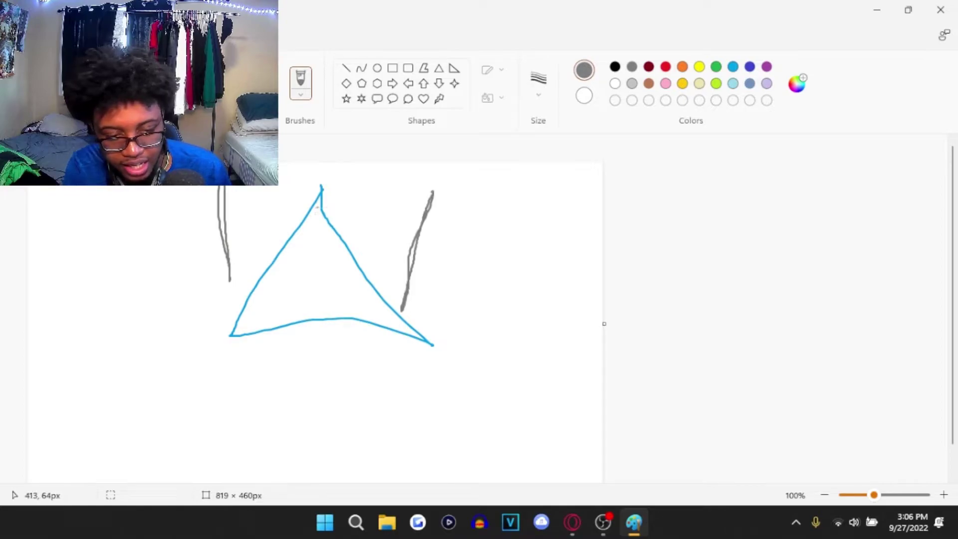
# Step: Add grey stripes across both halves of the triangle body
pyautogui.moveTo(319, 206); pyautogui.dragTo(279, 314)
pyautogui.moveTo(301, 209); pyautogui.dragTo(271, 311)
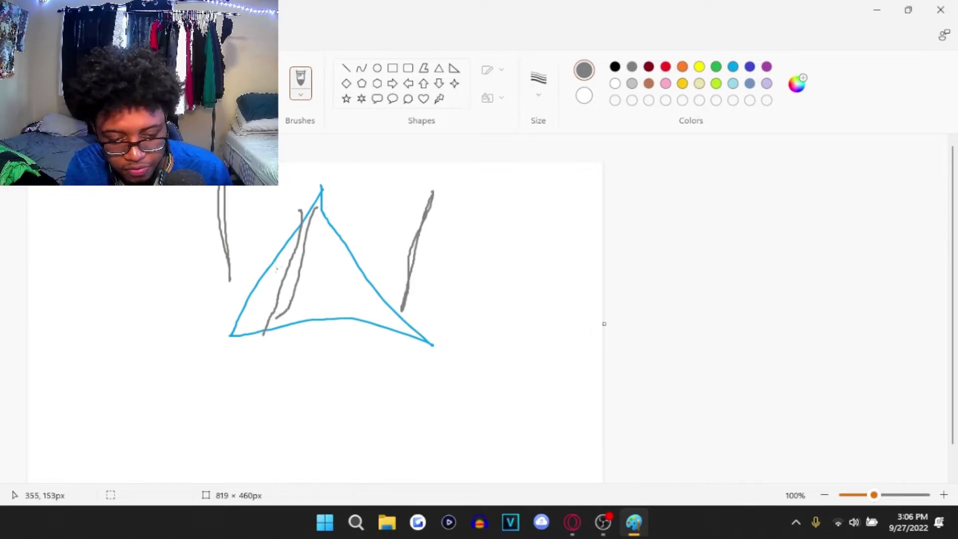
pyautogui.moveTo(331, 229); pyautogui.dragTo(356, 322)
pyautogui.moveTo(365, 284); pyautogui.dragTo(385, 335)
pyautogui.moveTo(399, 322); pyautogui.dragTo(399, 335)
pyautogui.moveTo(323, 261); pyautogui.dragTo(321, 325)
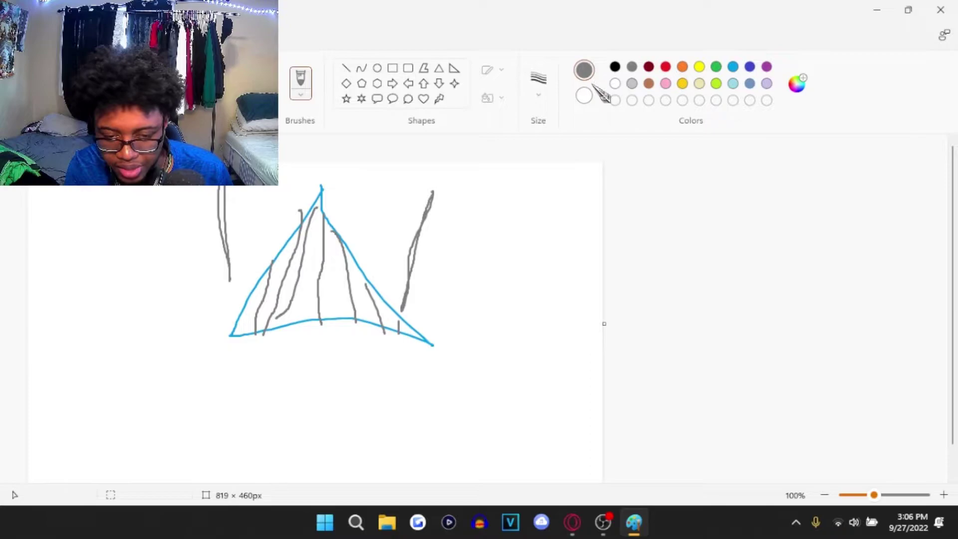
# Step: Add black eyes and a frowning mouth, plus lighter stripes inside the triangle
pyautogui.click(615, 67)
pyautogui.moveTo(303, 241); pyautogui.dragTo(306, 241)
pyautogui.moveTo(337, 243); pyautogui.dragTo(338, 247)
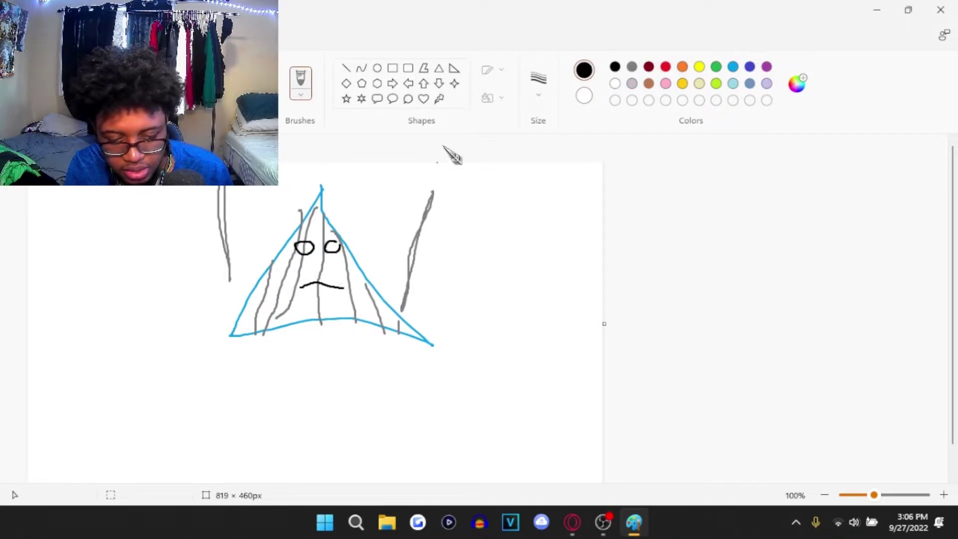
pyautogui.click(632, 83)
pyautogui.moveTo(291, 218); pyautogui.dragTo(290, 313)
pyautogui.moveTo(283, 250); pyautogui.dragTo(269, 327)
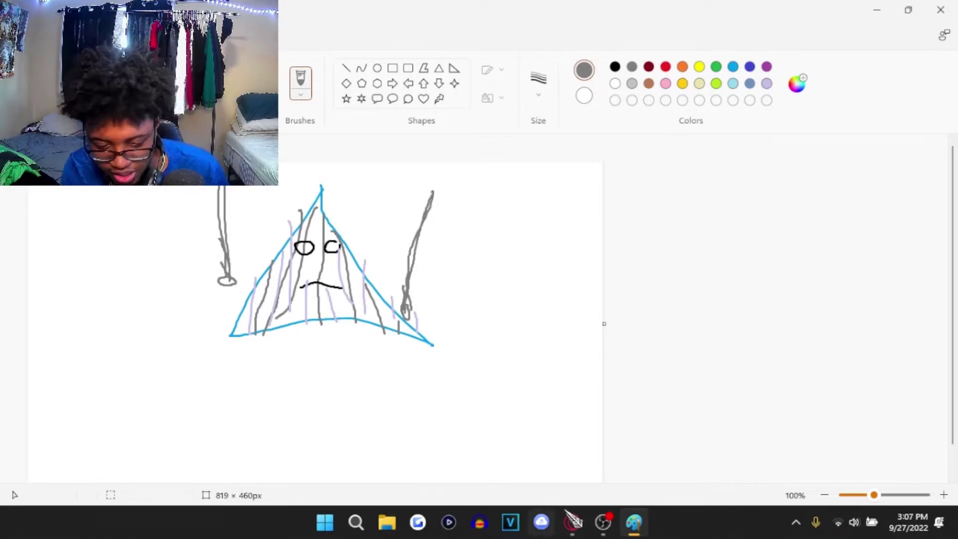
# Step: Generate Hitmontop as the next Pokémon and return to the Paint canvas
pyautogui.click(573, 523)
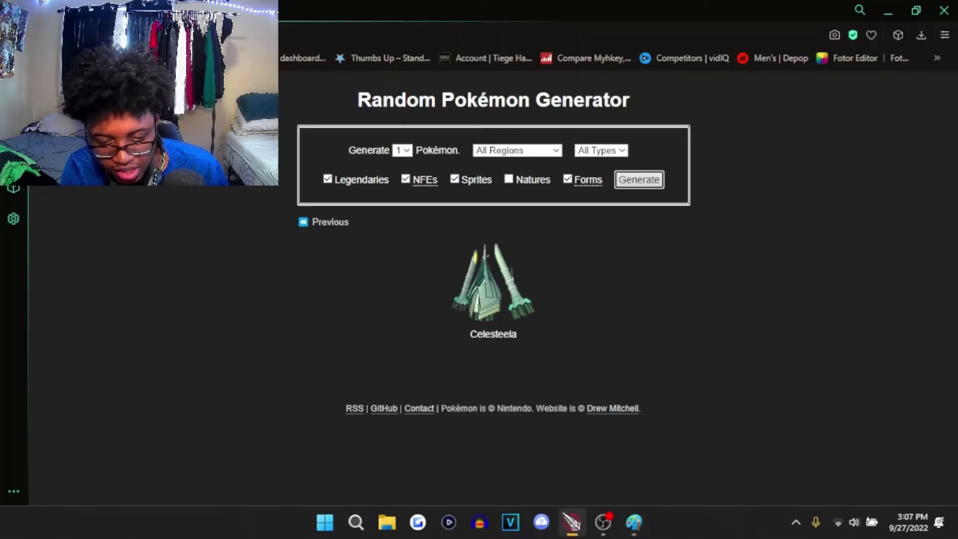
pyautogui.click(637, 522)
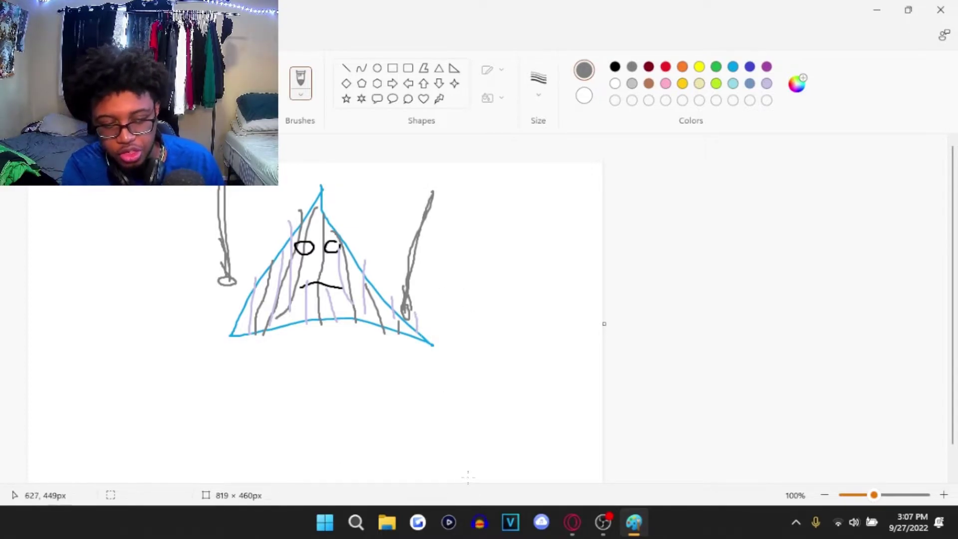
pyautogui.click(573, 523)
pyautogui.click(643, 184)
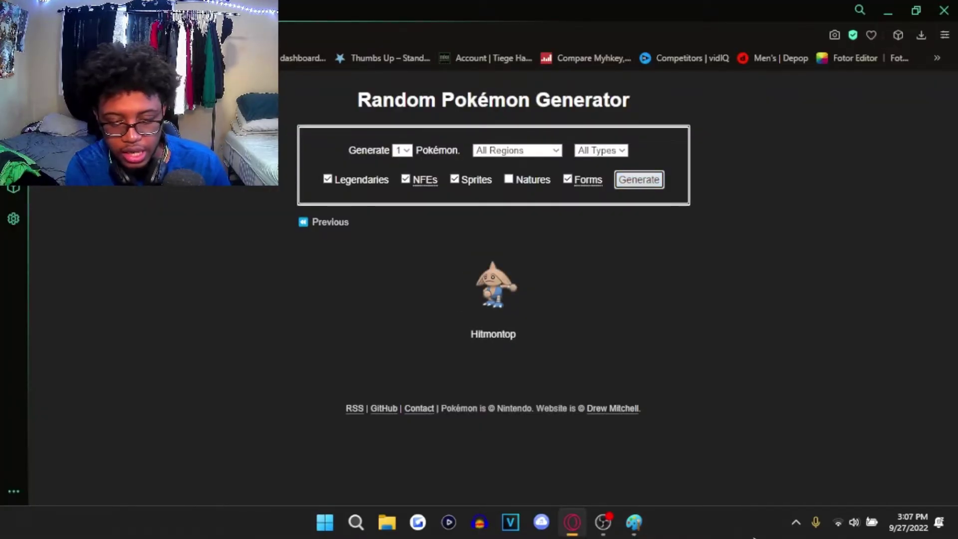
pyautogui.click(635, 522)
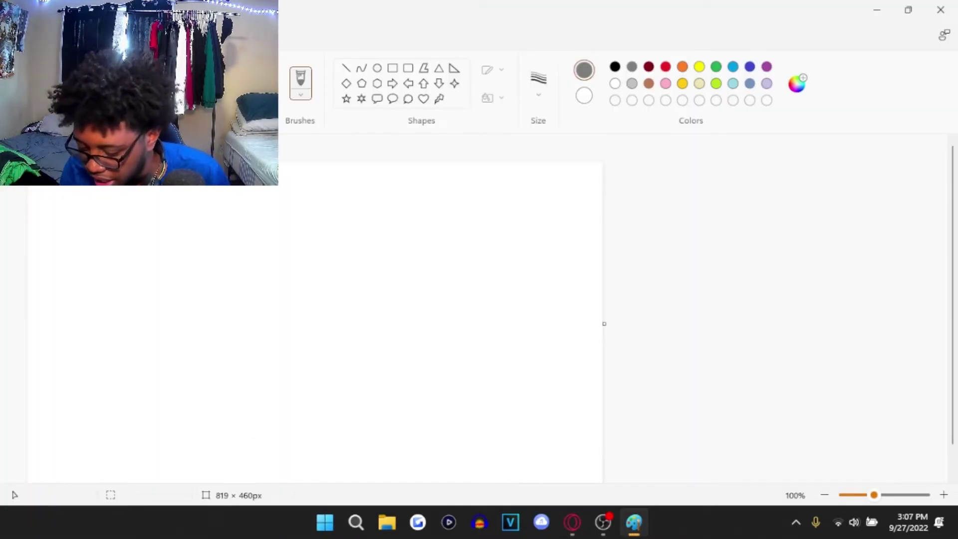
# Step: Draw Hitmontop's round brown head and black hat
pyautogui.moveTo(298, 329); pyautogui.dragTo(345, 239)
pyautogui.click(615, 66)
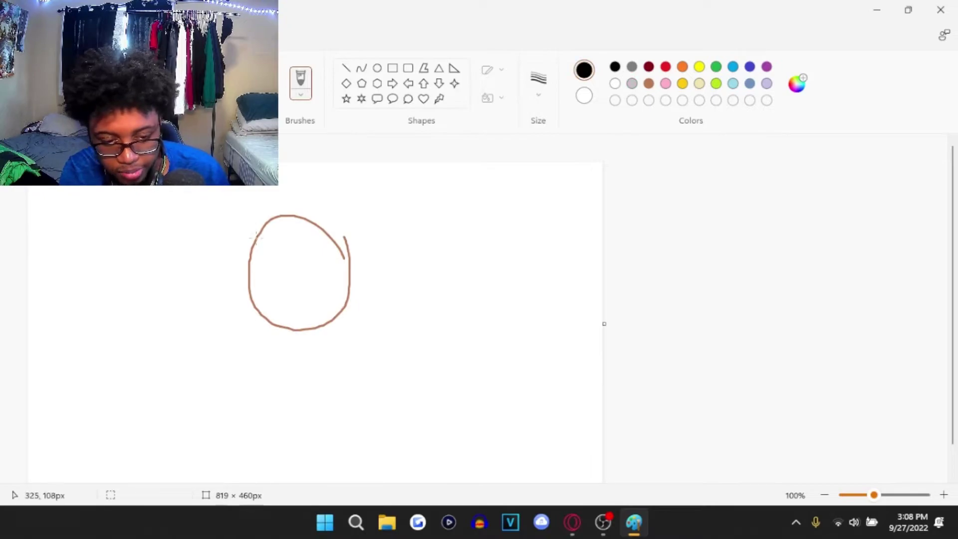
pyautogui.moveTo(257, 238)
pyautogui.mouseDown()
pyautogui.moveTo(361, 225)
pyautogui.moveTo(243, 217)
pyautogui.mouseUp()
pyautogui.click(648, 83)
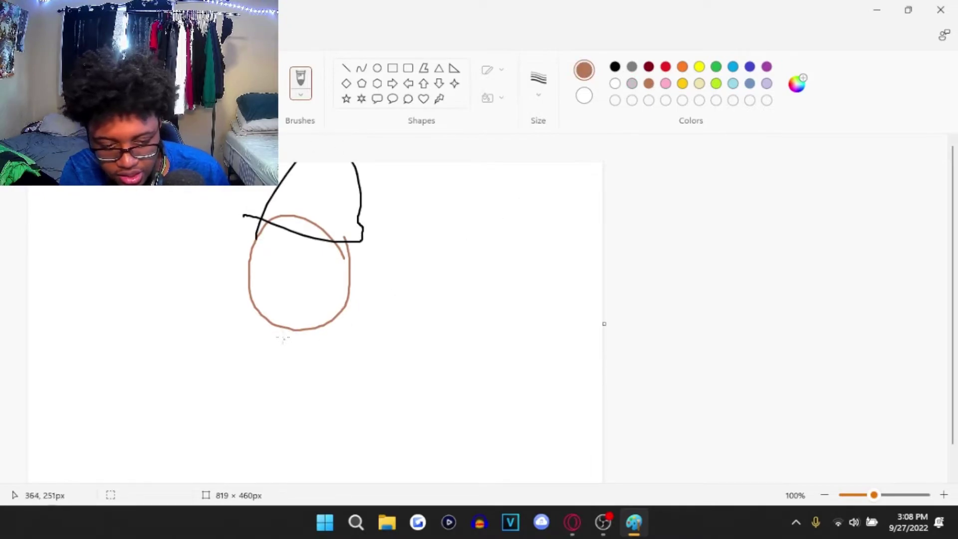
pyautogui.click(750, 67)
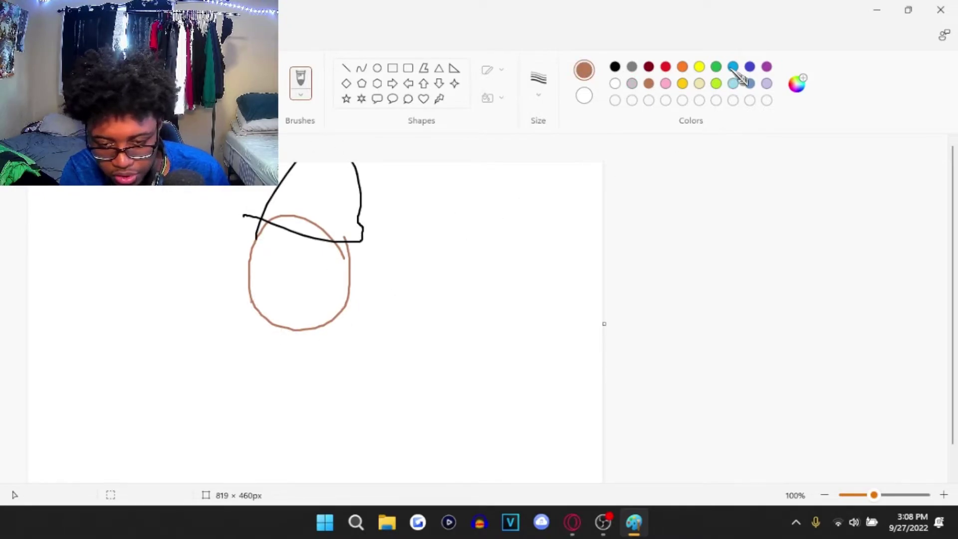
# Step: Add Hitmontop's blue torso and brown arms with fists
pyautogui.moveTo(249, 298); pyautogui.dragTo(331, 295)
pyautogui.click(648, 83)
pyautogui.moveTo(240, 316)
pyautogui.mouseDown()
pyautogui.moveTo(396, 393)
pyautogui.moveTo(358, 344)
pyautogui.moveTo(241, 331)
pyautogui.mouseUp()
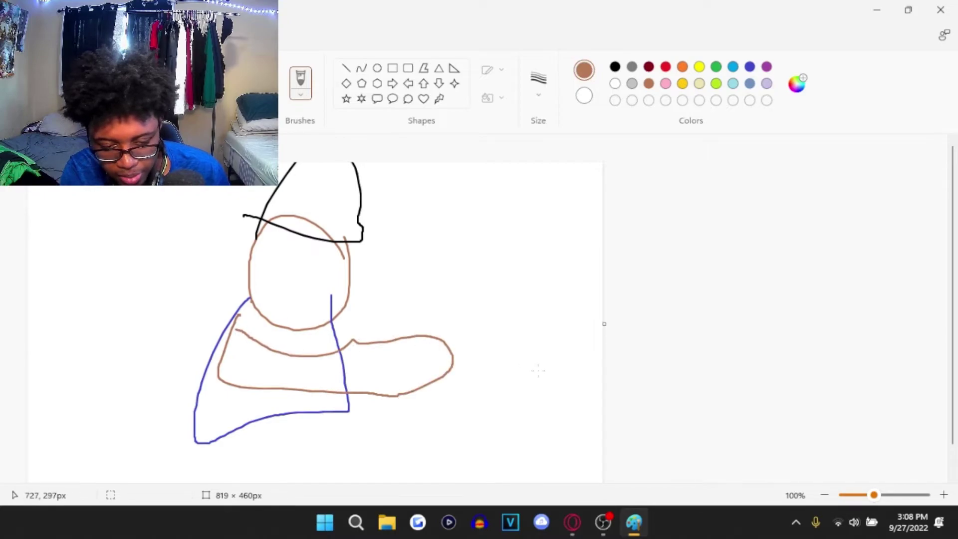
pyautogui.moveTo(430, 342)
pyautogui.mouseDown()
pyautogui.moveTo(367, 405)
pyautogui.moveTo(438, 352)
pyautogui.mouseUp()
pyautogui.moveTo(232, 315); pyautogui.dragTo(155, 447)
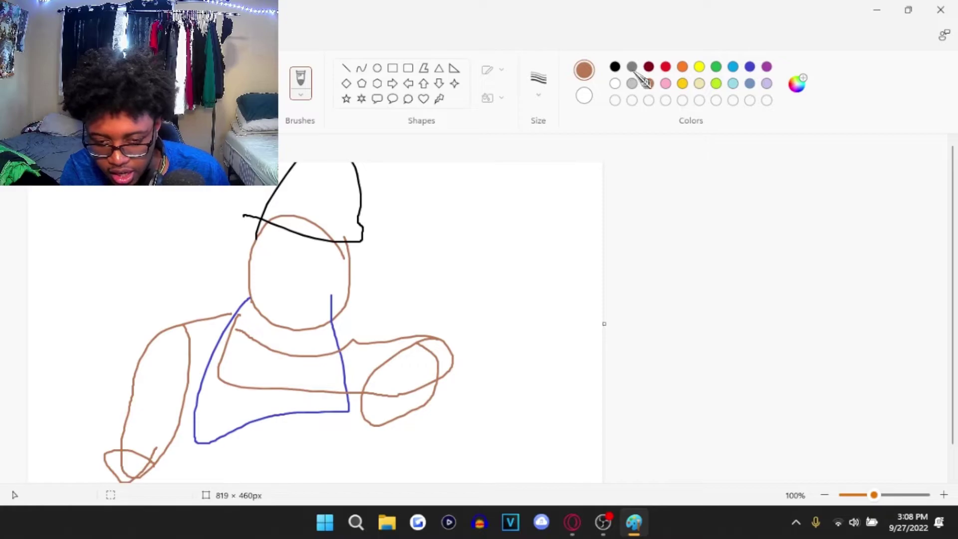
# Step: Make the canvas taller and draw the blue legs and feet with toe details
pyautogui.click(749, 67)
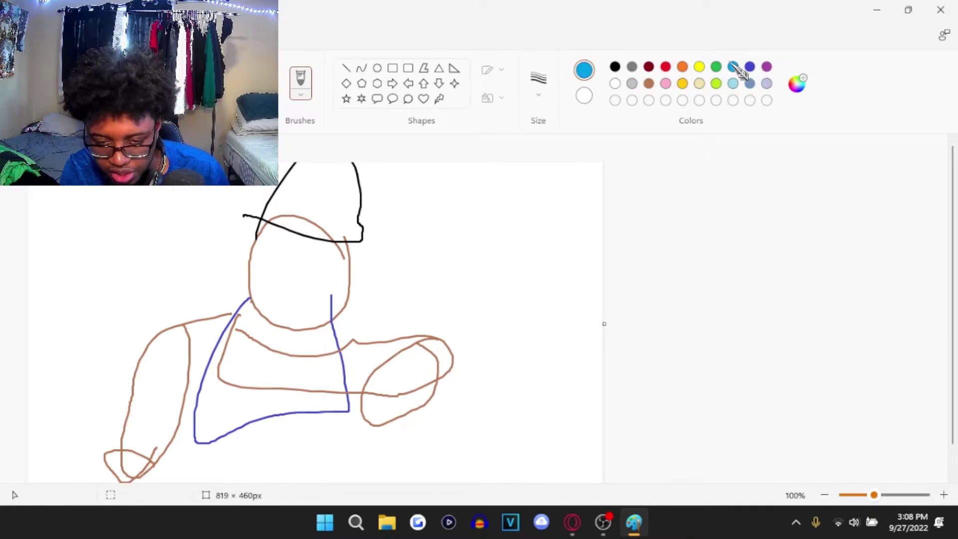
pyautogui.click(750, 67)
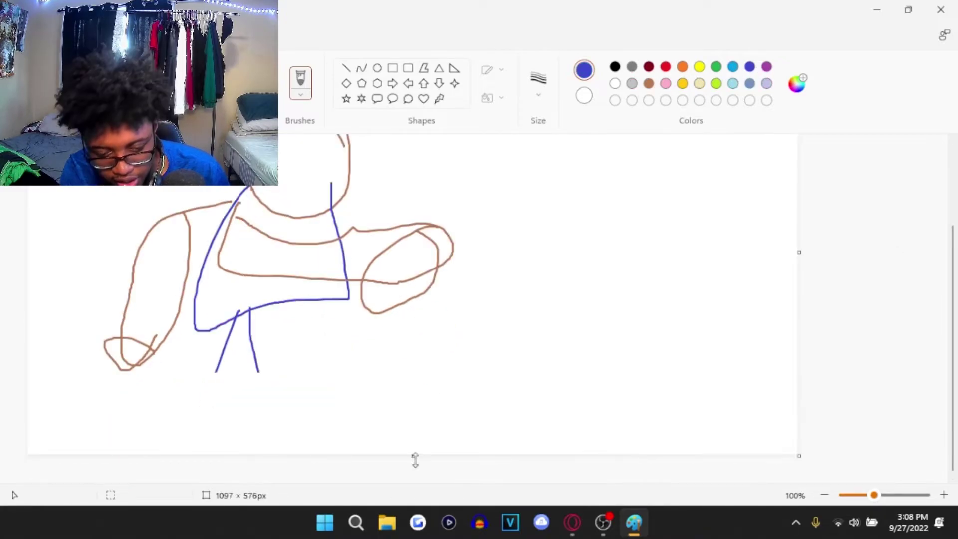
pyautogui.moveTo(415, 460); pyautogui.dragTo(416, 533)
pyautogui.moveTo(255, 379)
pyautogui.mouseDown()
pyautogui.moveTo(225, 416)
pyautogui.moveTo(213, 372)
pyautogui.mouseUp()
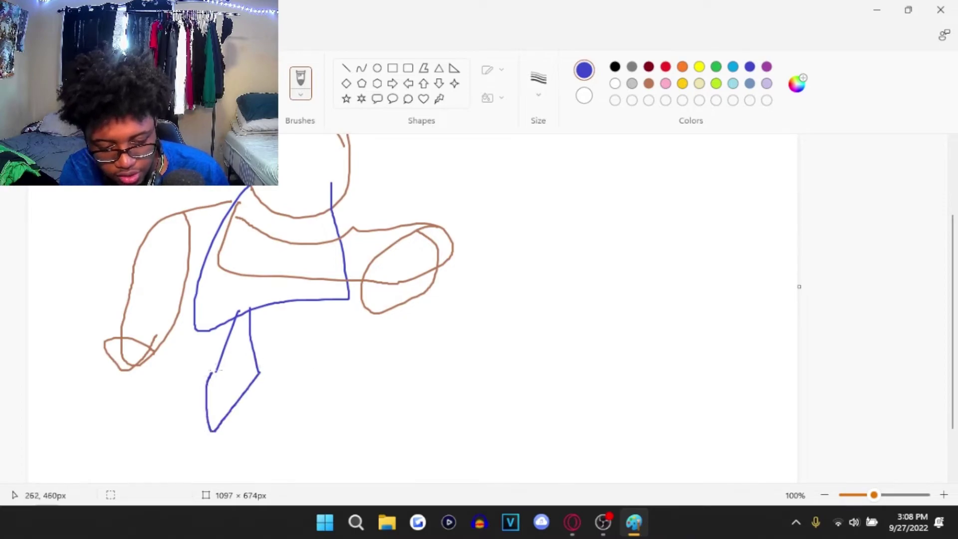
pyautogui.moveTo(285, 389)
pyautogui.mouseDown()
pyautogui.moveTo(346, 384)
pyautogui.moveTo(308, 304)
pyautogui.mouseUp()
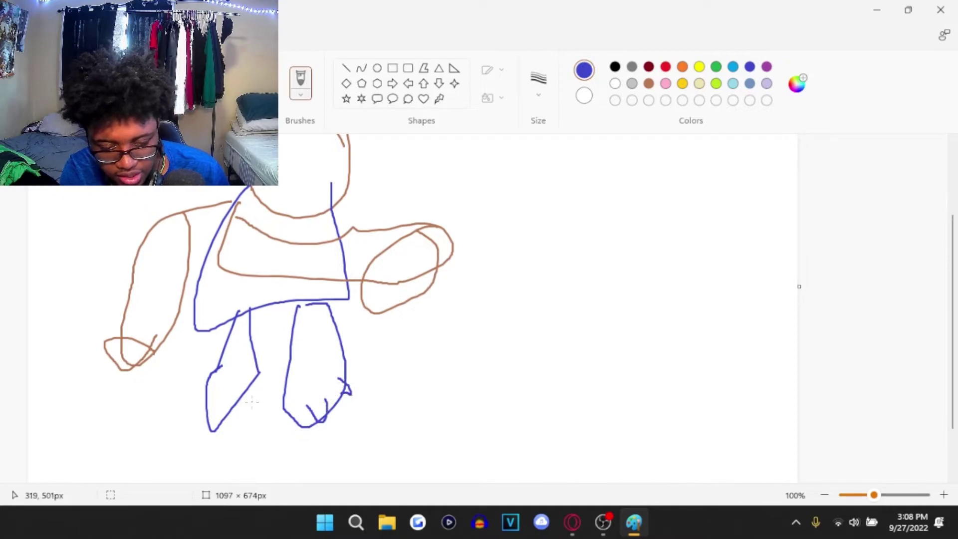
pyautogui.moveTo(237, 396); pyautogui.dragTo(210, 389)
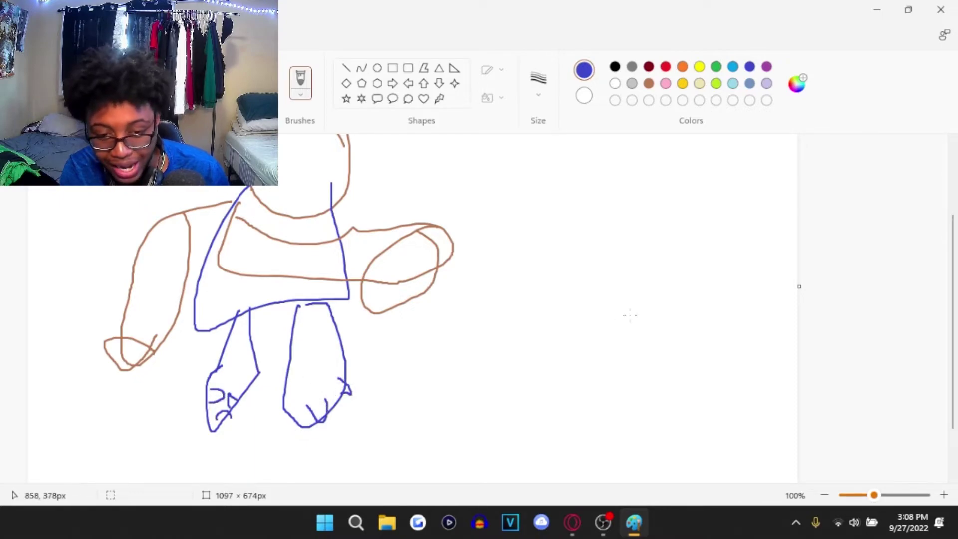
pyautogui.click(615, 67)
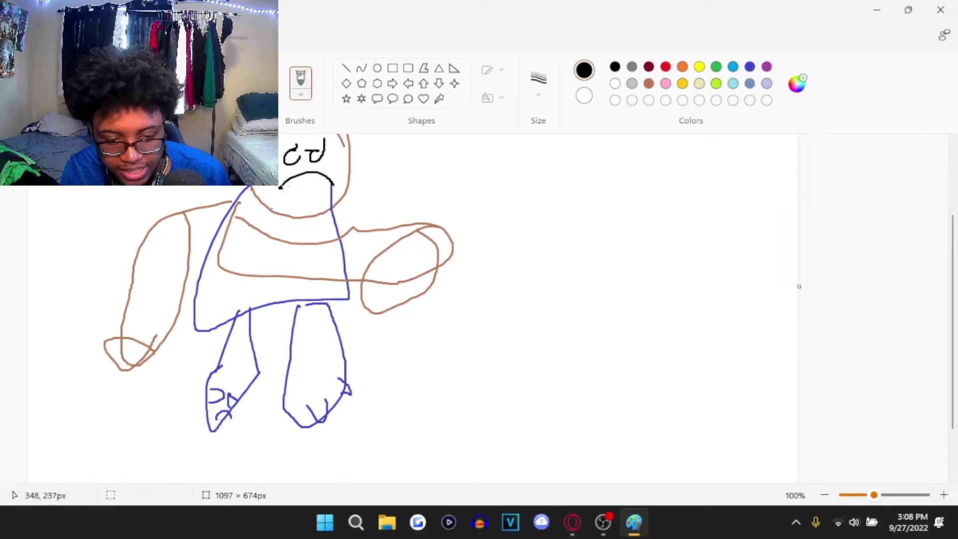
pyautogui.scroll(3, 412, 300)
pyautogui.moveTo(343, 189); pyautogui.dragTo(301, 224)
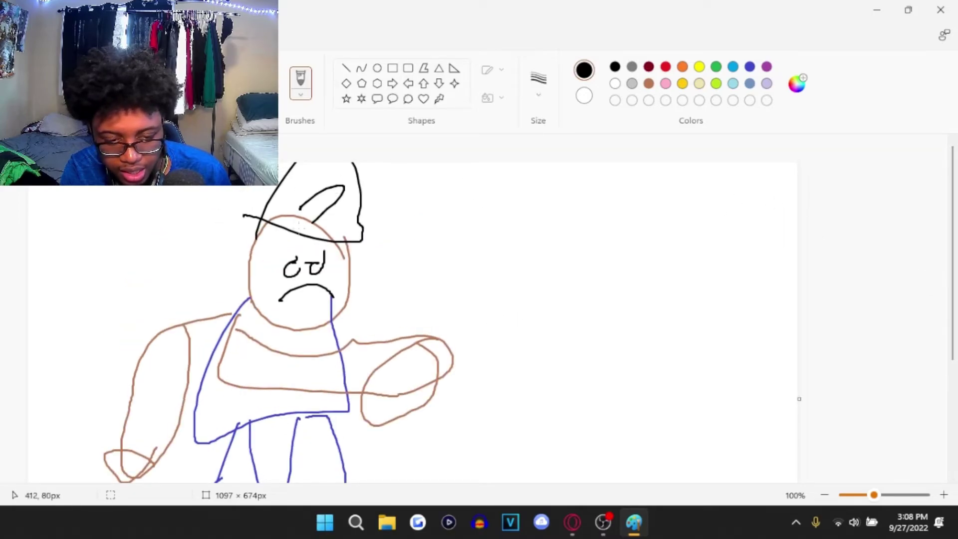
pyautogui.click(572, 522)
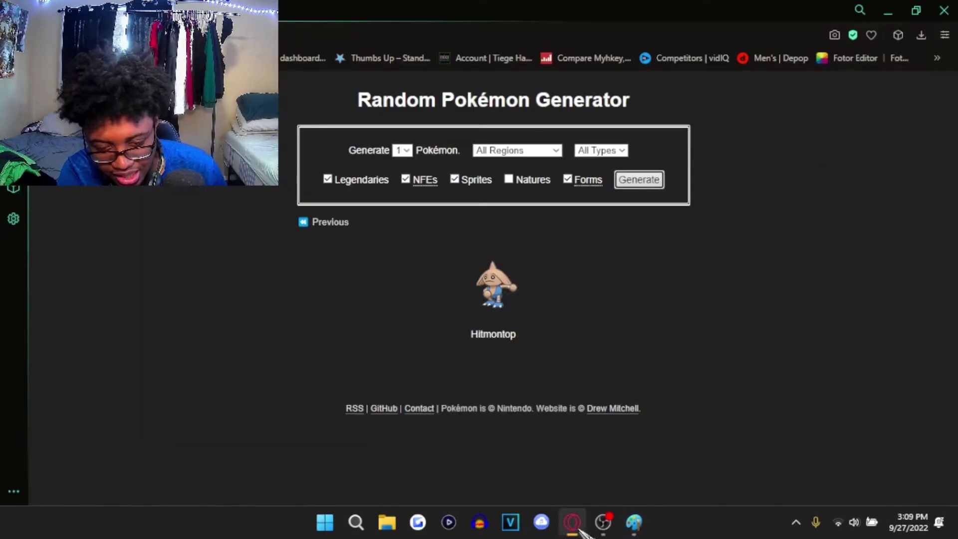
# Step: Check the Hitmontop sketch, then generate Camerupt as the next Pokémon
pyautogui.click(633, 523)
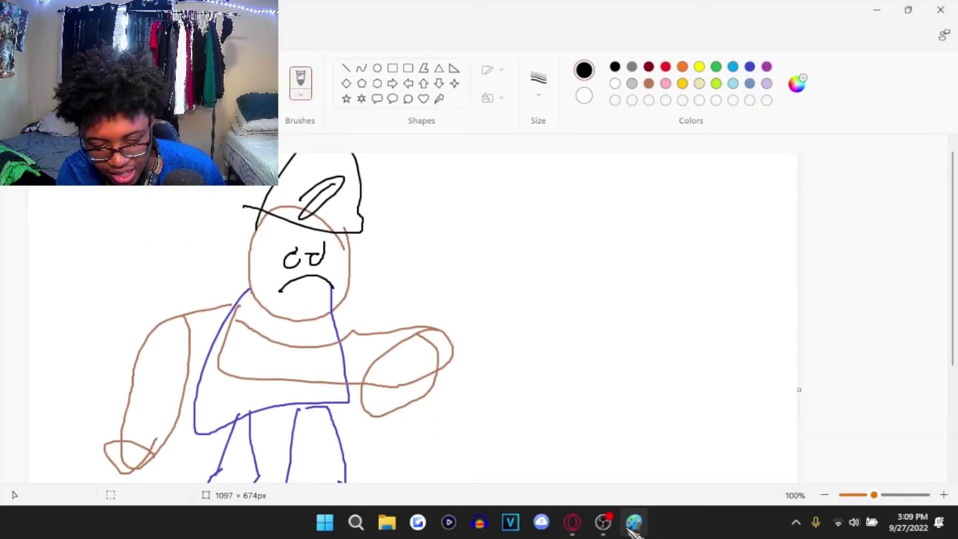
pyautogui.click(573, 521)
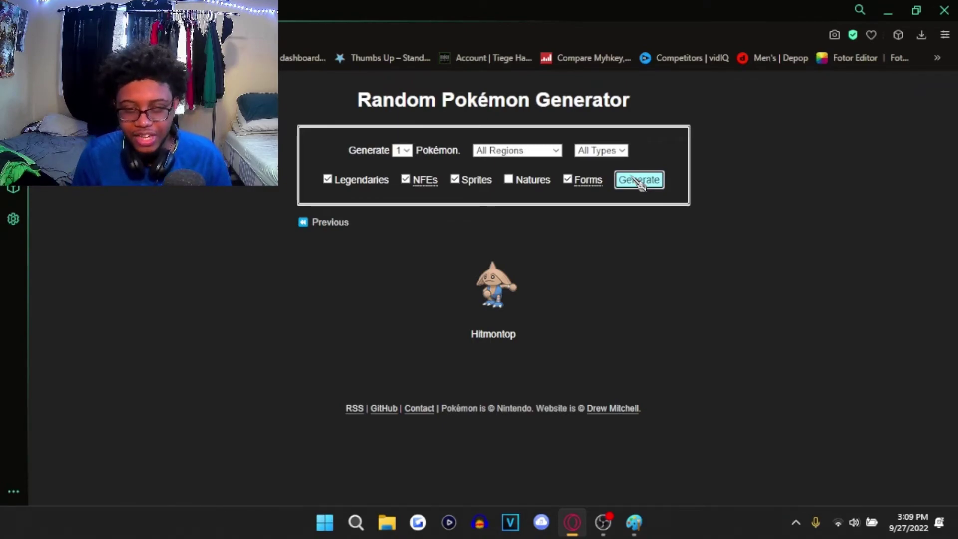
pyautogui.click(640, 181)
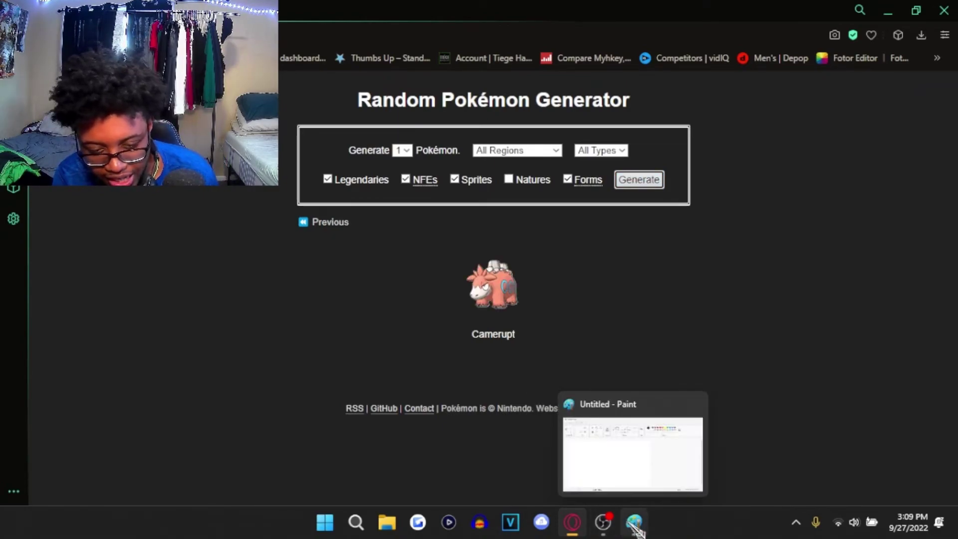
pyautogui.click(603, 521)
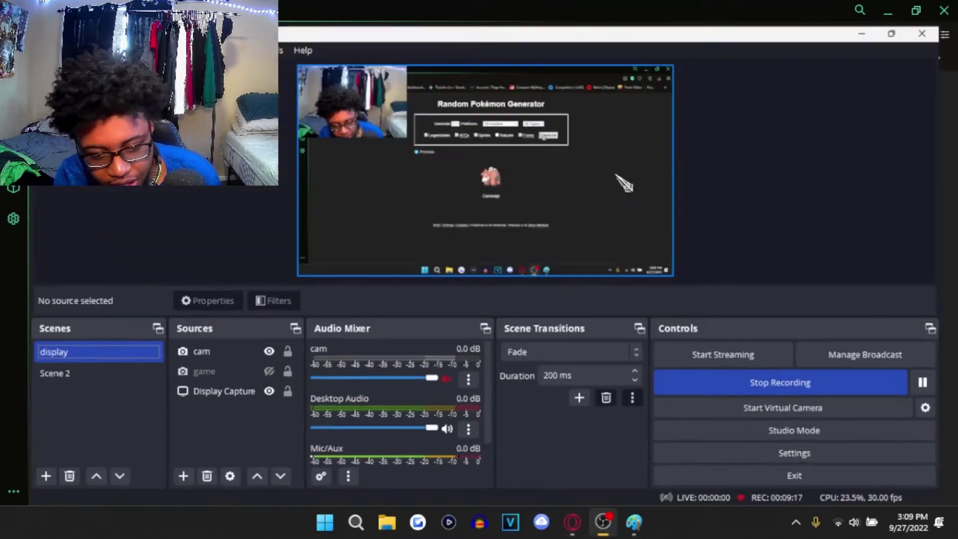
# Step: Draw Camerupt's pink oval snout and large body outline
pyautogui.click(634, 522)
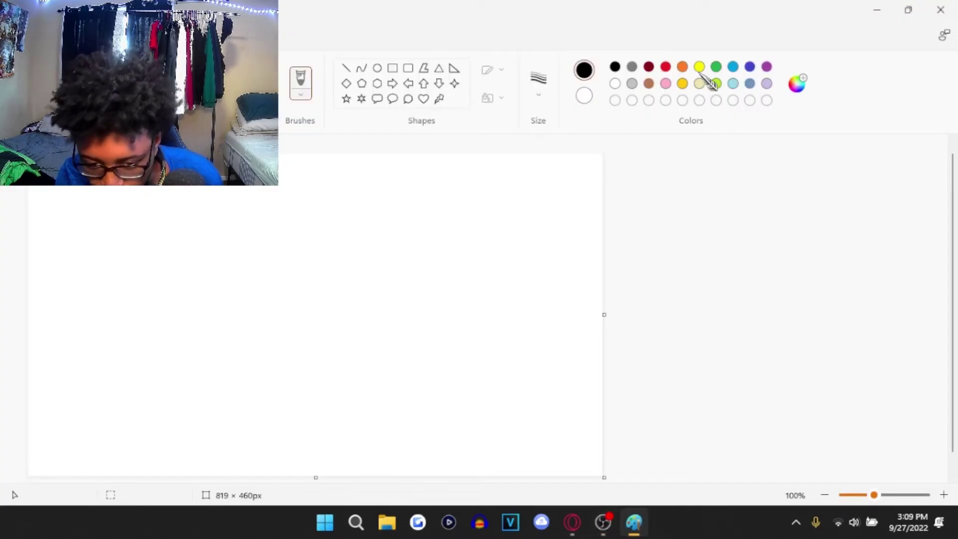
pyautogui.click(666, 83)
pyautogui.moveTo(277, 256); pyautogui.dragTo(288, 283)
pyautogui.moveTo(282, 251)
pyautogui.mouseDown()
pyautogui.moveTo(285, 349)
pyautogui.moveTo(273, 330)
pyautogui.mouseUp()
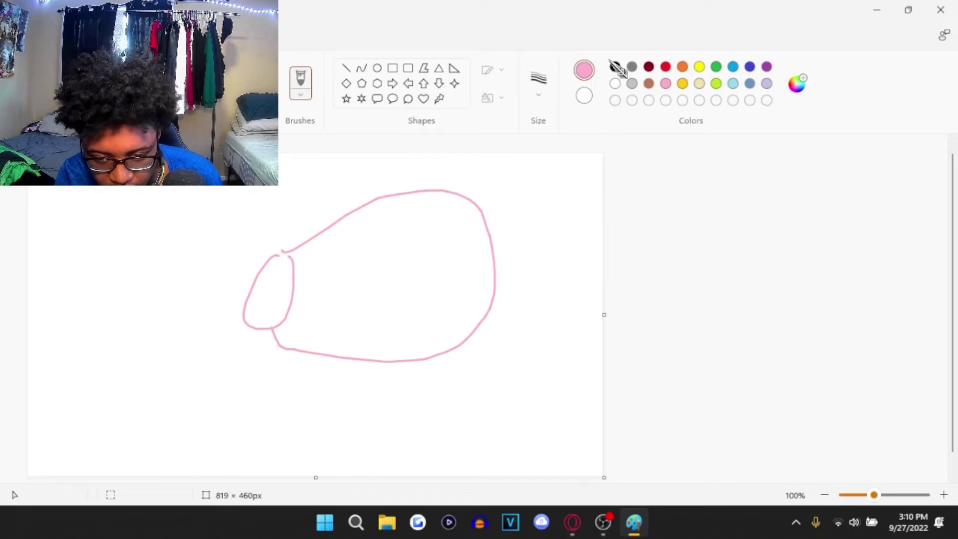
# Step: Add three light-blue spots on Camerupt's body
pyautogui.click(615, 67)
pyautogui.click(733, 67)
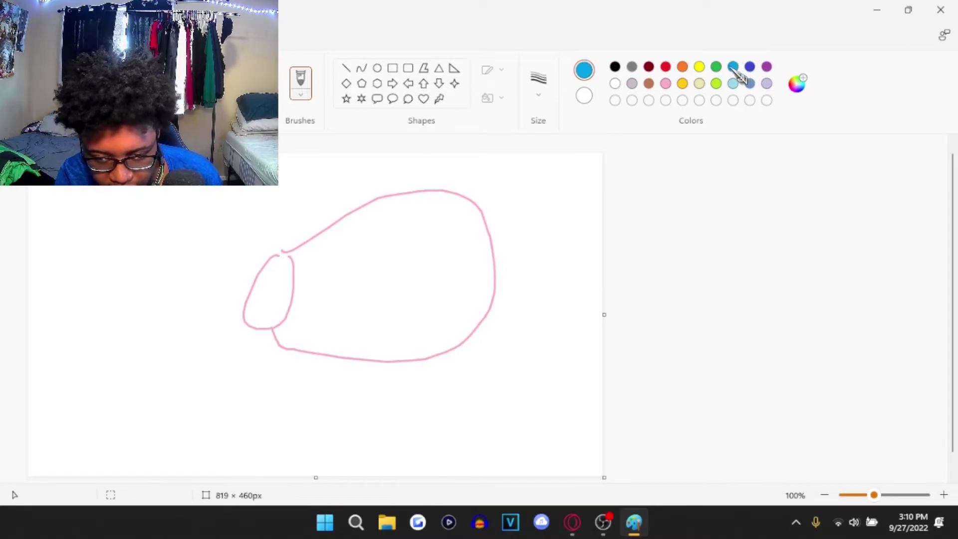
pyautogui.moveTo(343, 263); pyautogui.dragTo(351, 267)
pyautogui.moveTo(423, 249); pyautogui.dragTo(422, 258)
pyautogui.moveTo(491, 255); pyautogui.dragTo(494, 260)
# Step: Draw two pink legs under the body and a black mouth on the snout
pyautogui.moveTo(306, 348)
pyautogui.mouseDown()
pyautogui.moveTo(290, 417)
pyautogui.moveTo(332, 345)
pyautogui.mouseUp()
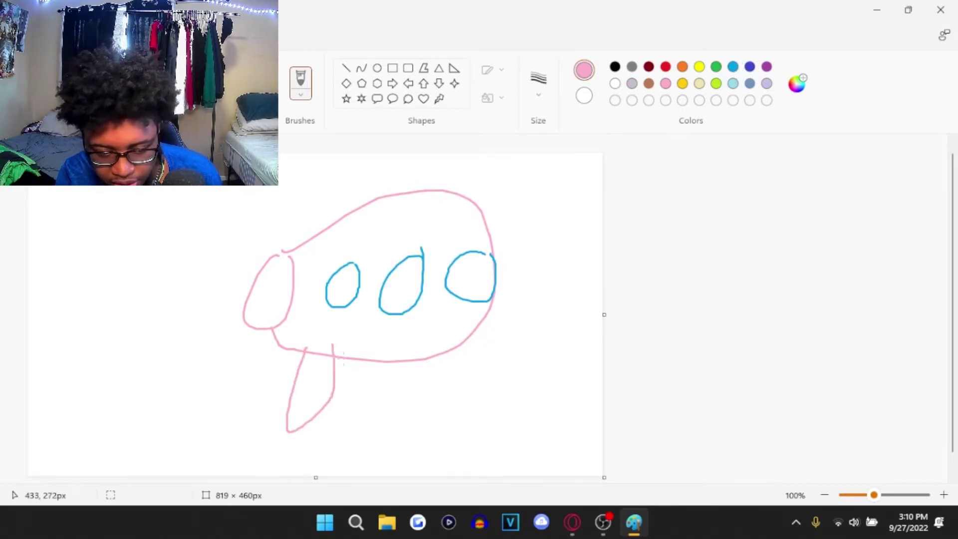
pyautogui.moveTo(394, 367); pyautogui.dragTo(436, 359)
pyautogui.click(614, 67)
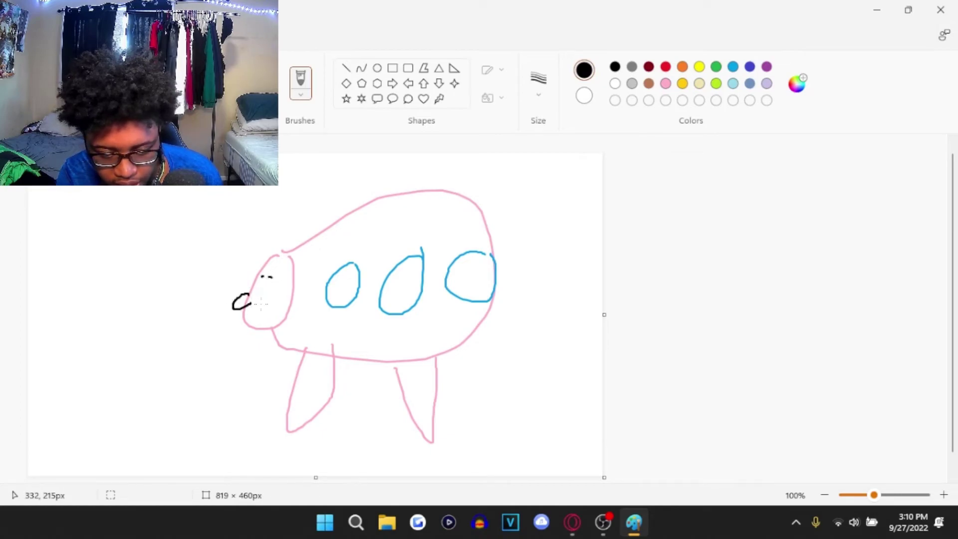
pyautogui.moveTo(257, 308); pyautogui.dragTo(282, 303)
# Step: Add orange humps on the back and black hoof lines across both legs
pyautogui.click(682, 67)
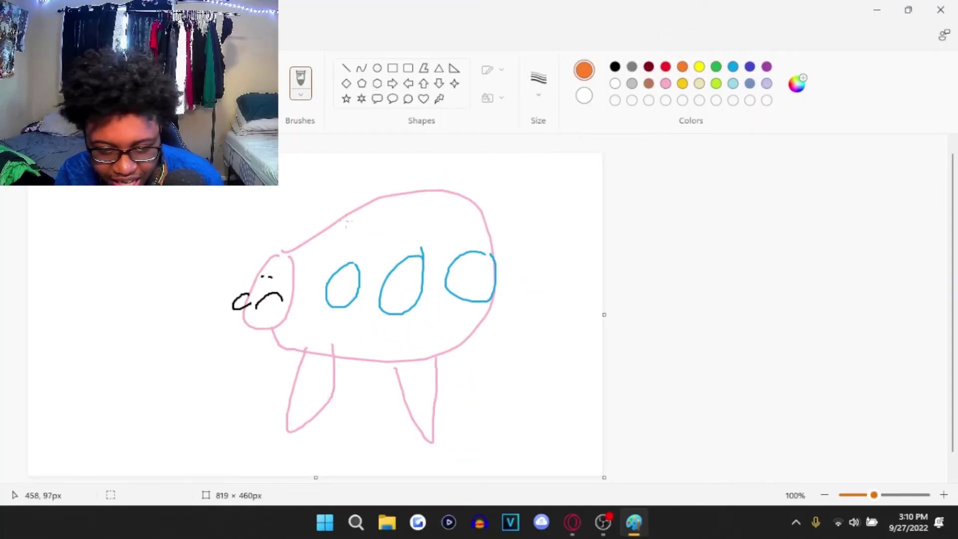
pyautogui.moveTo(335, 220); pyautogui.dragTo(344, 159)
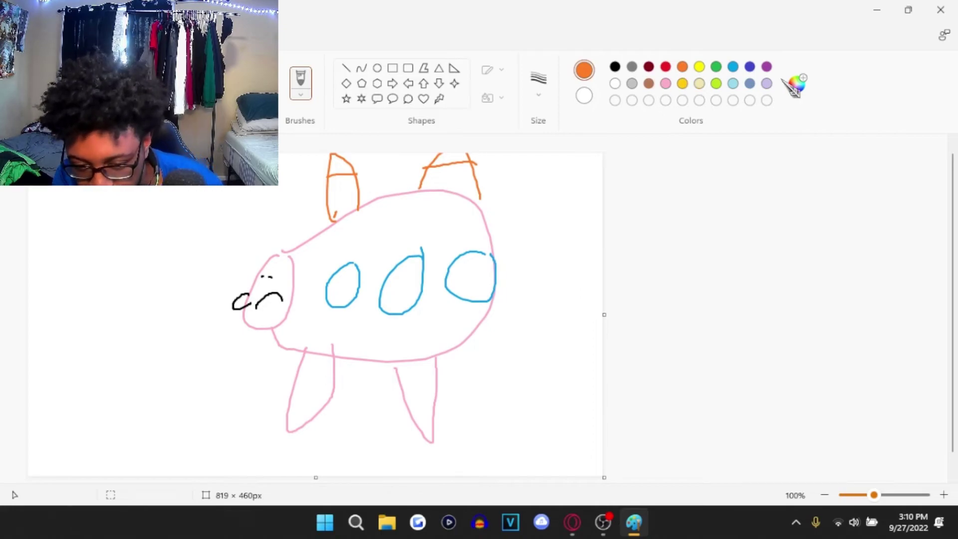
pyautogui.click(615, 66)
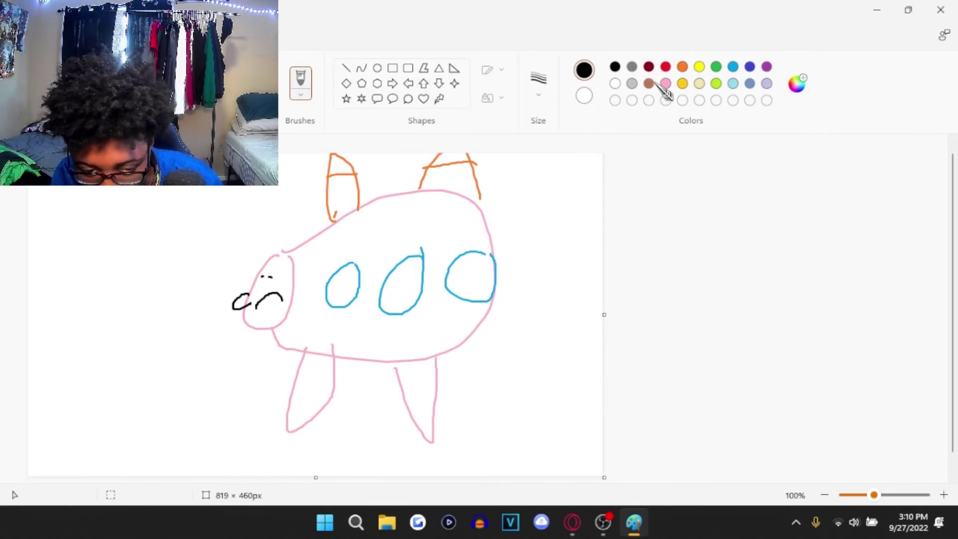
pyautogui.click(666, 83)
pyautogui.click(615, 67)
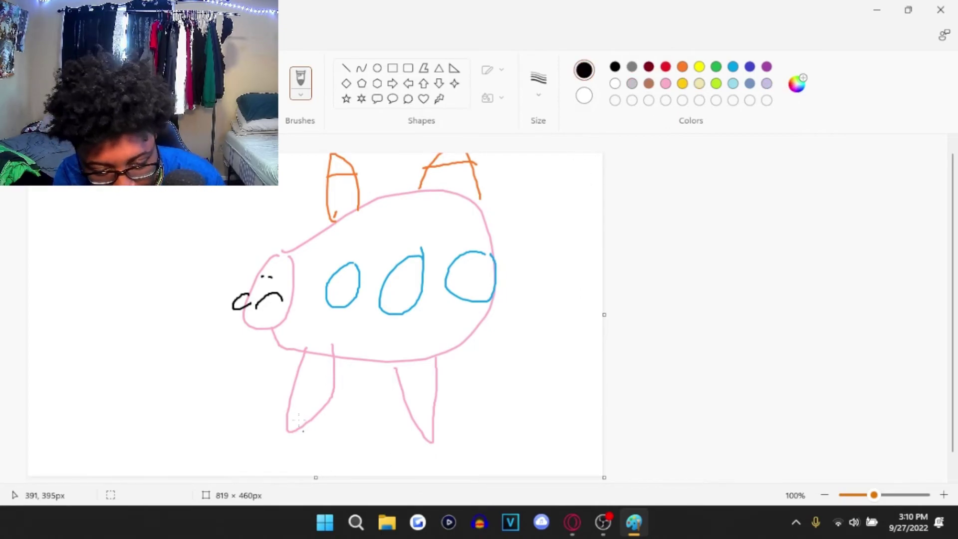
pyautogui.moveTo(291, 407); pyautogui.dragTo(335, 409)
pyautogui.moveTo(428, 405); pyautogui.dragTo(440, 408)
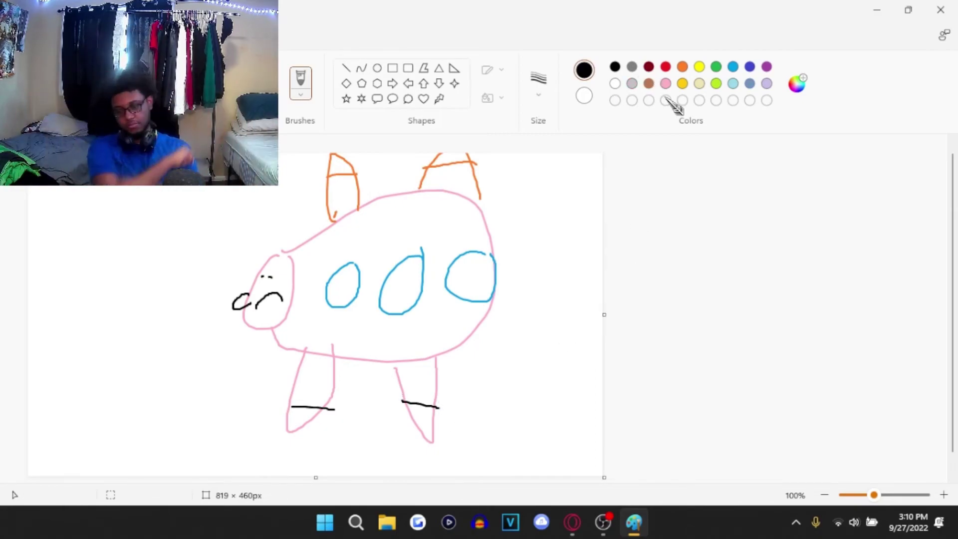
pyautogui.click(573, 522)
pyautogui.moveTo(634, 522)
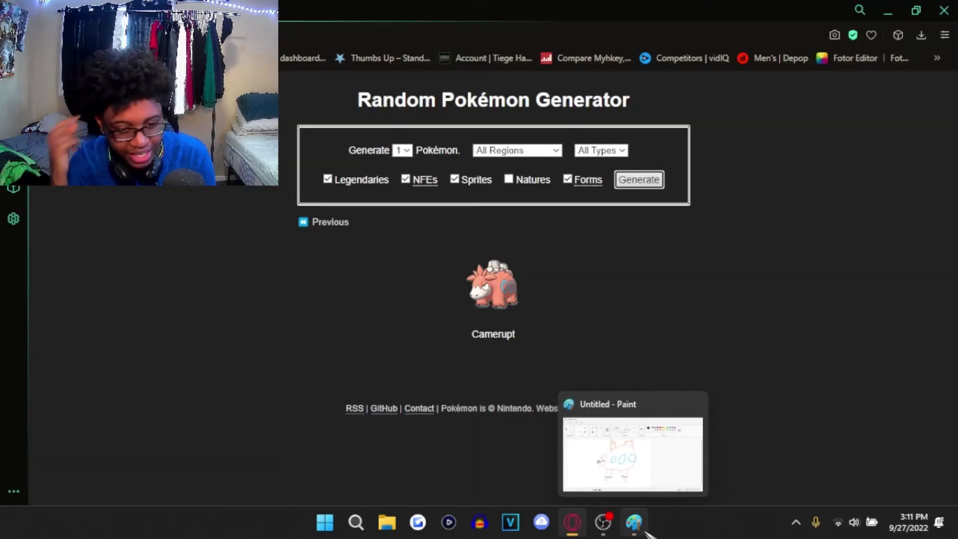
pyautogui.click(634, 521)
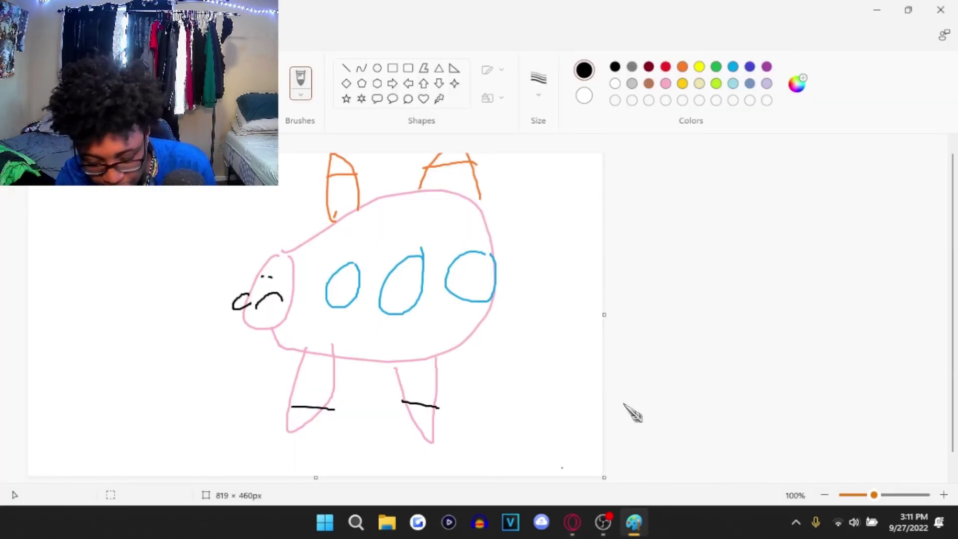